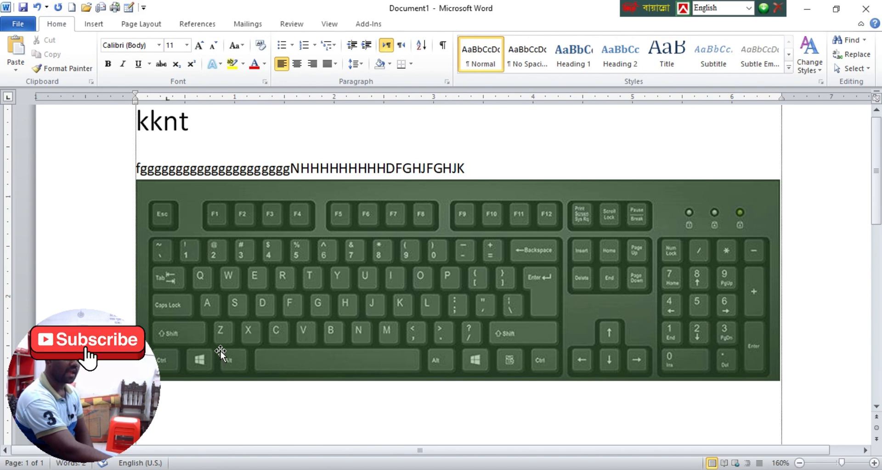
Start a new line below "kknt" and enter a capital S on it.
left_click(245, 134)
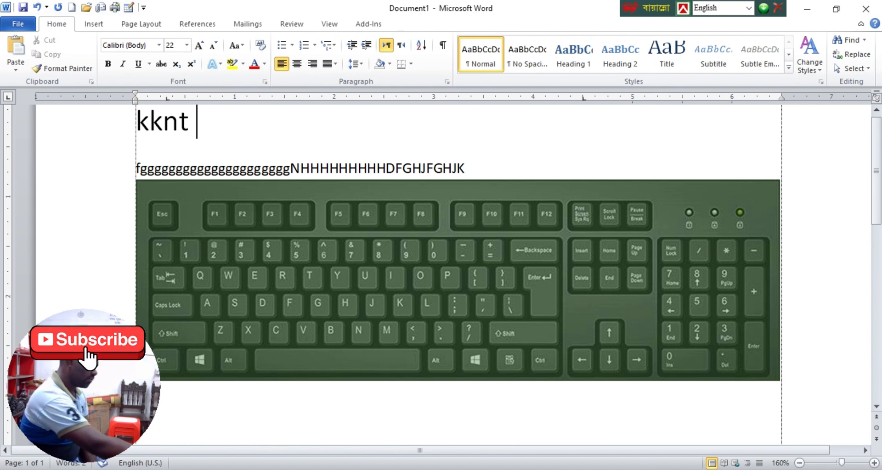
key("Tab")
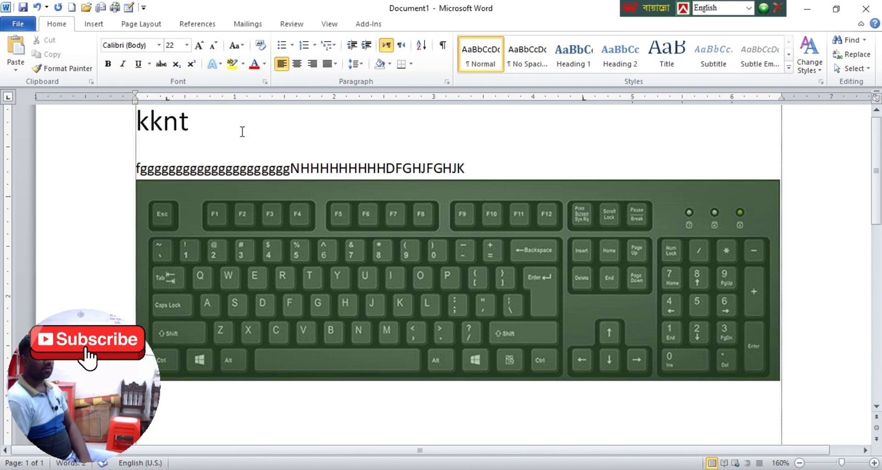
left_click(256, 125)
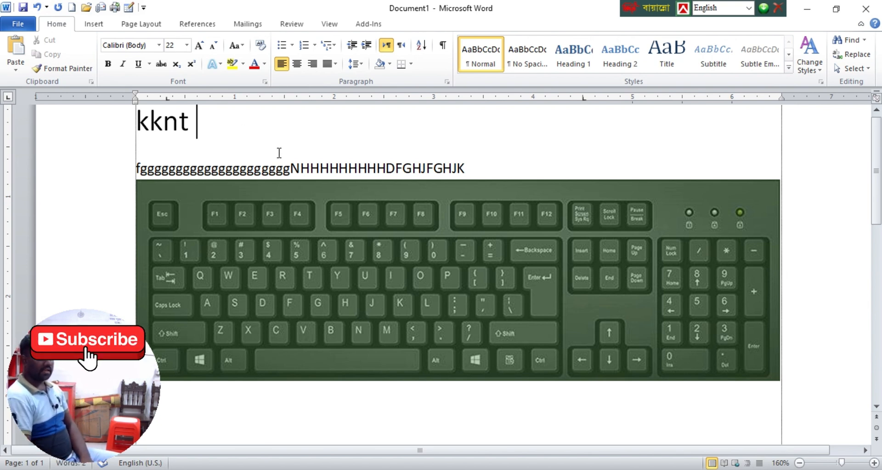
key("Return")
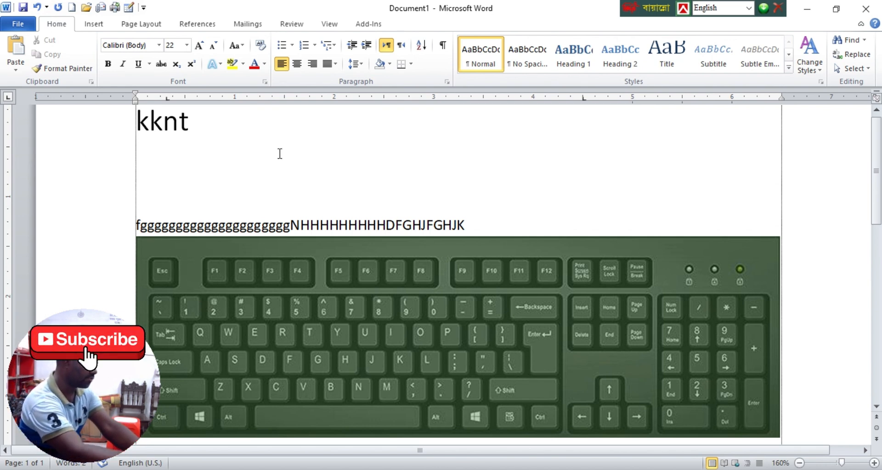
type("S")
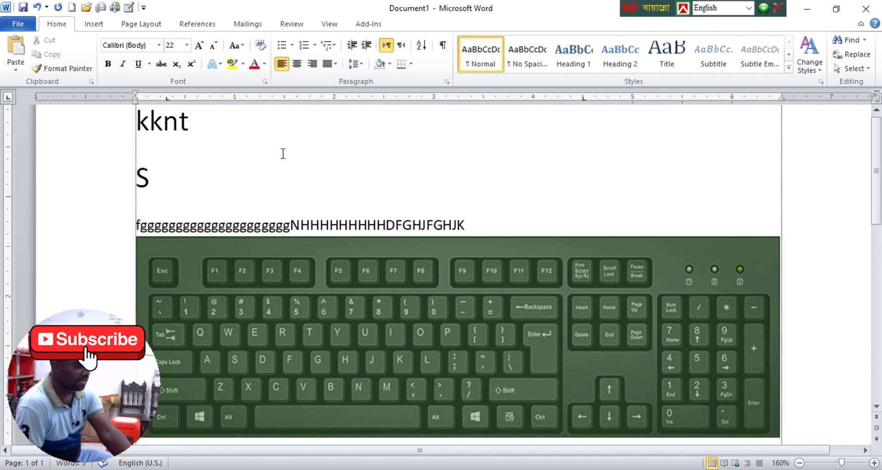
Insert seven tab characters after the S and enter a capitalized first name at that position.
key("Tab")
key("Tab")
key("Tab")
key("Tab")
key("Tab")
key("Tab")
key("Tab")
type("umo")
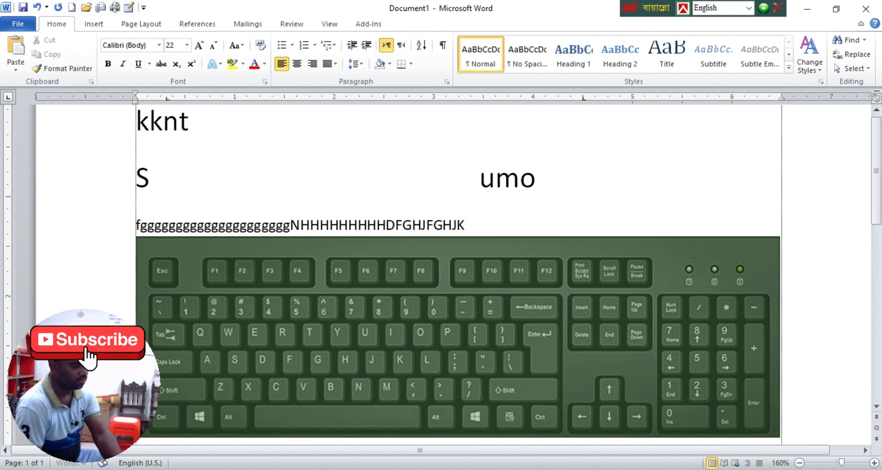
type("n")
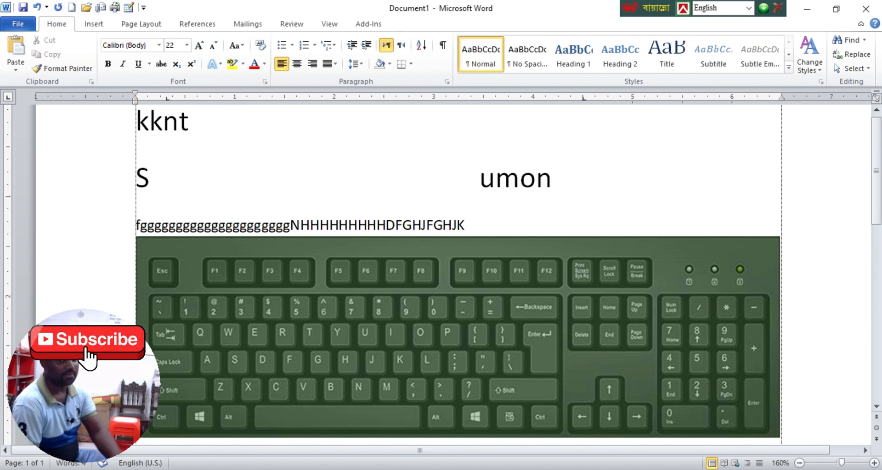
left_click(479, 175)
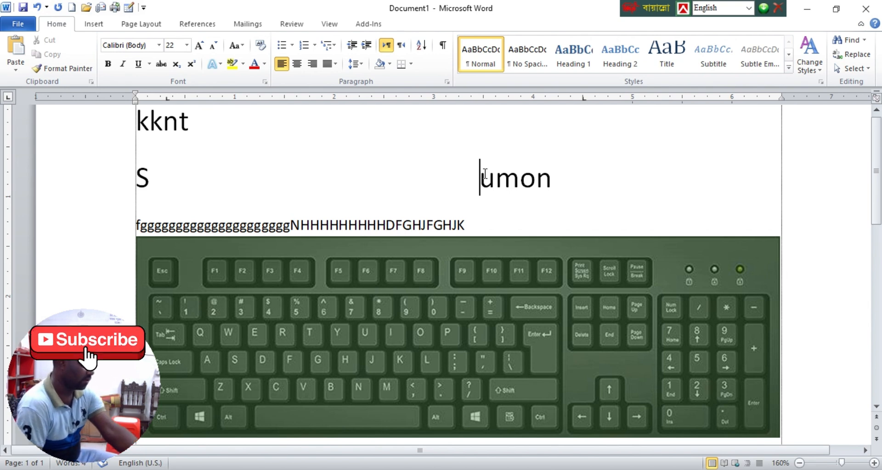
type("S")
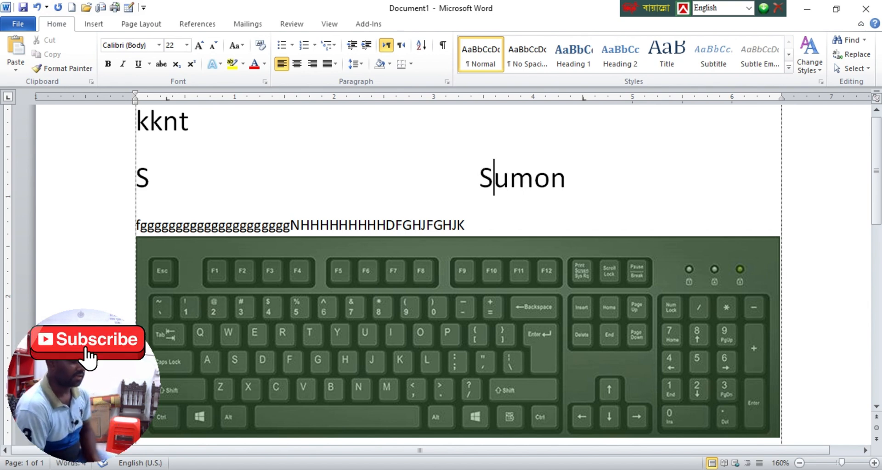
Enter "Adtfygh" on a new line below the line with the first name.
left_click(584, 177)
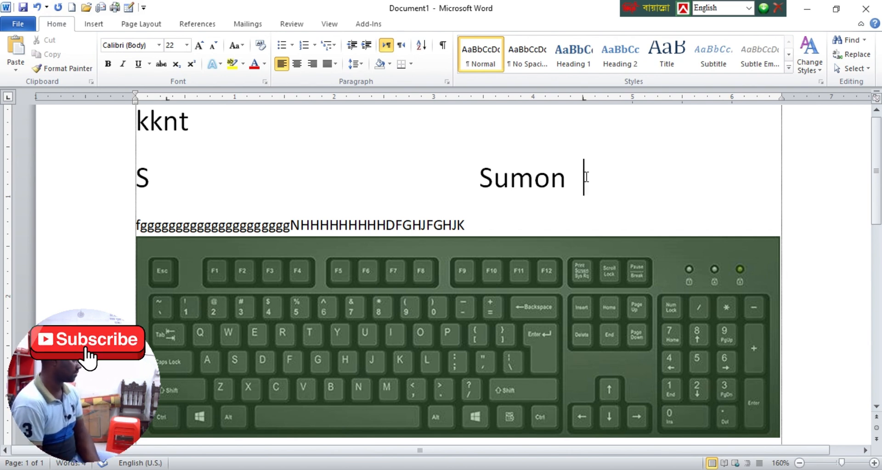
key("Return")
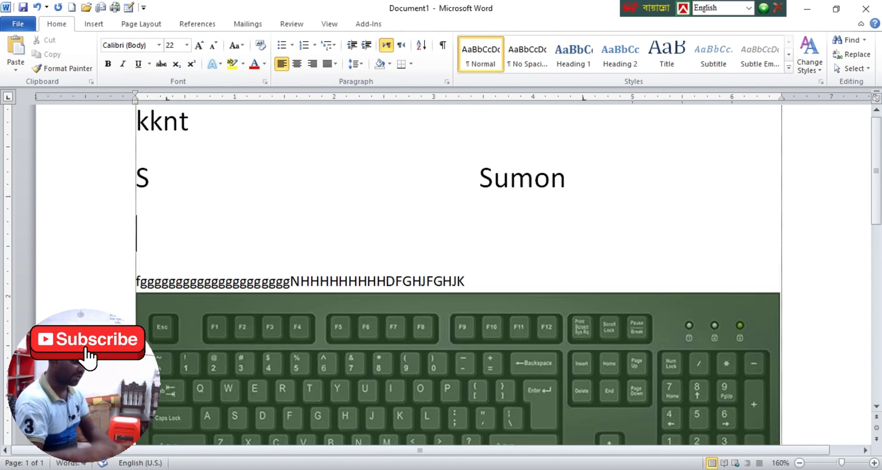
type("Ad")
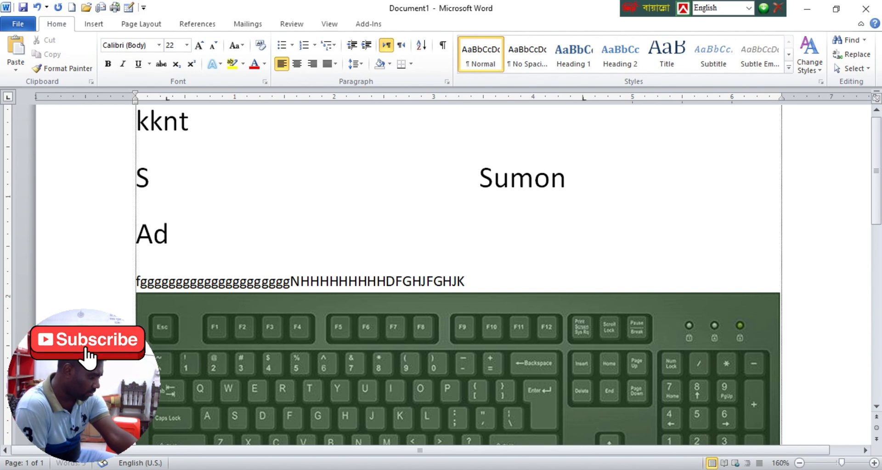
type("tfygh")
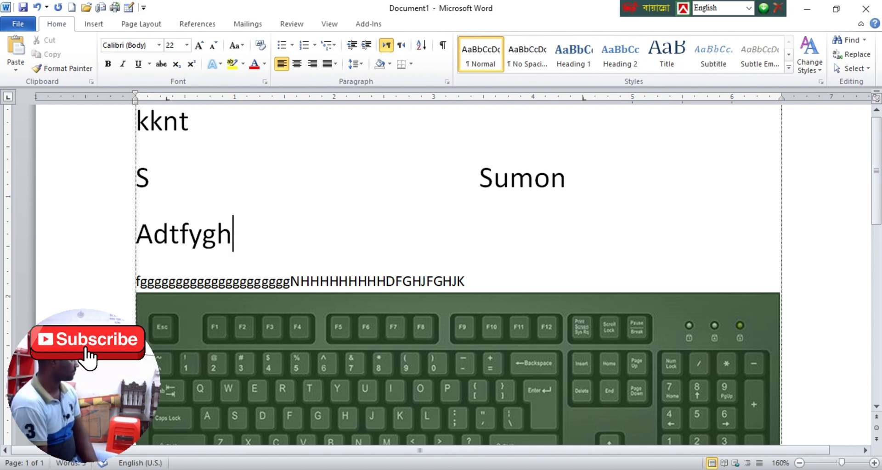
Enter "ghhg Review View" on a new line below "Adtfygh".
key("Return")
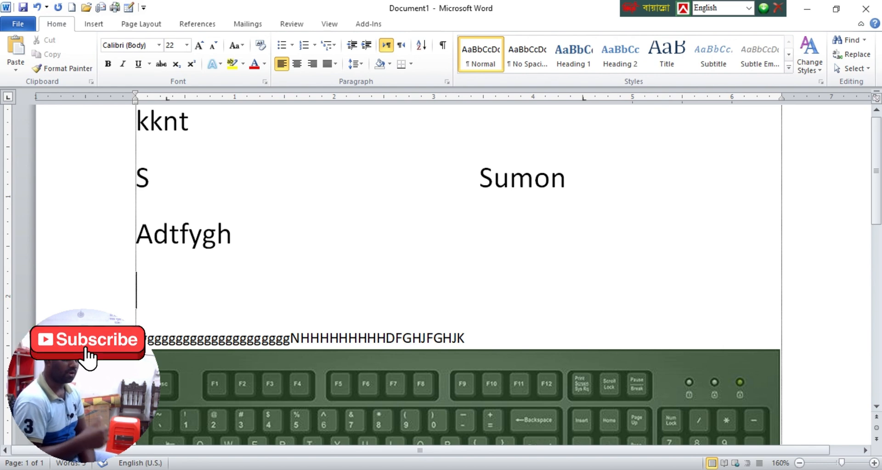
type("ghhg")
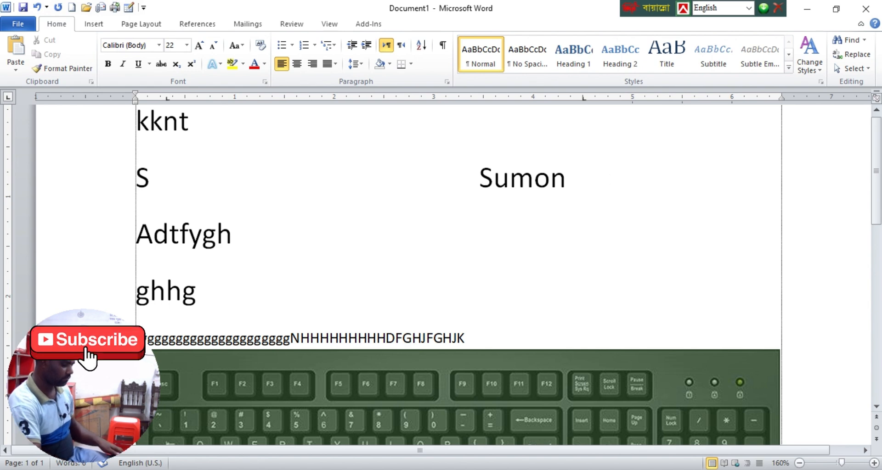
type(" Ma")
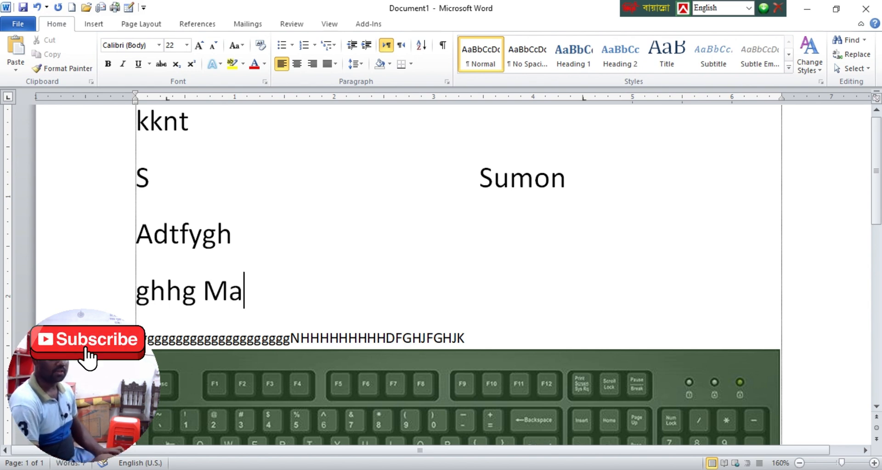
key("BackSpace")
key("BackSpace")
type("R")
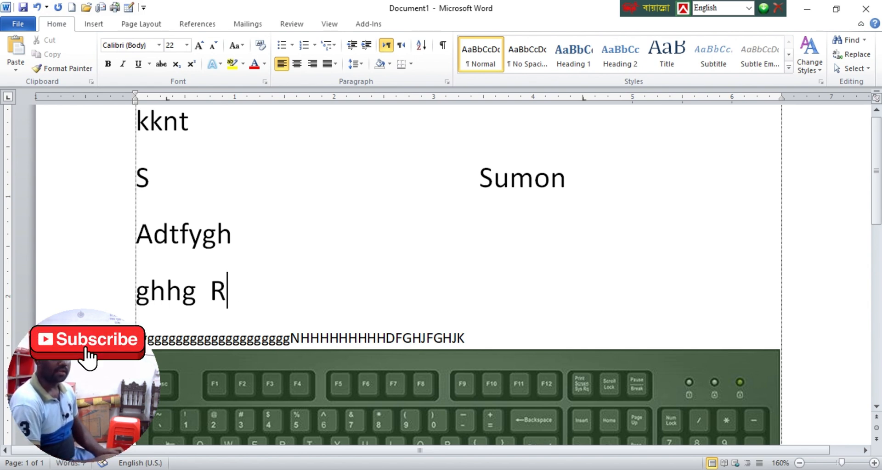
type("eview ")
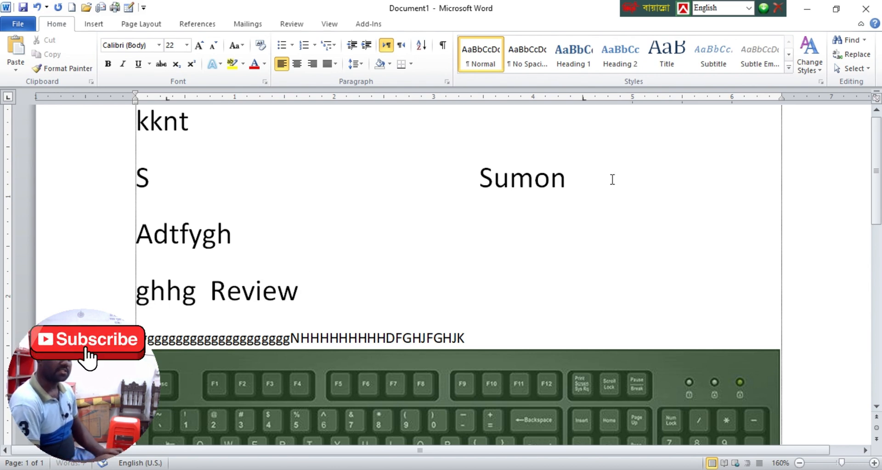
type("View")
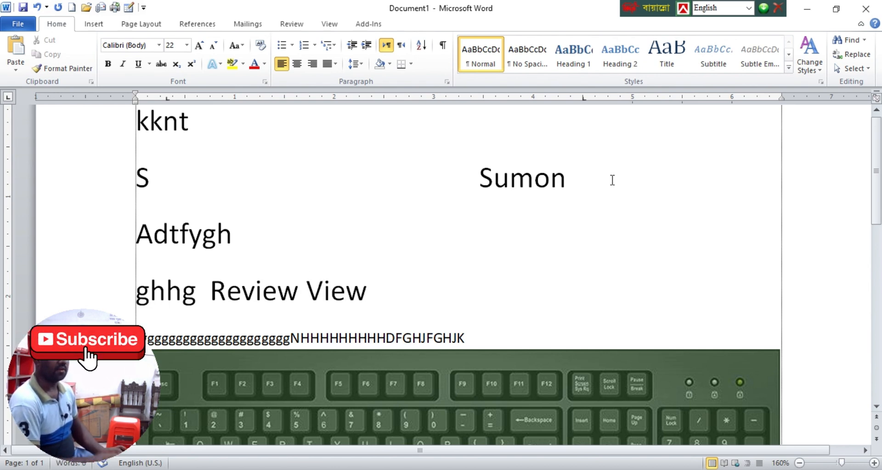
Widen the gap between "ghhg" and "Review" with a tab character.
left_click(202, 301)
left_click(333, 301)
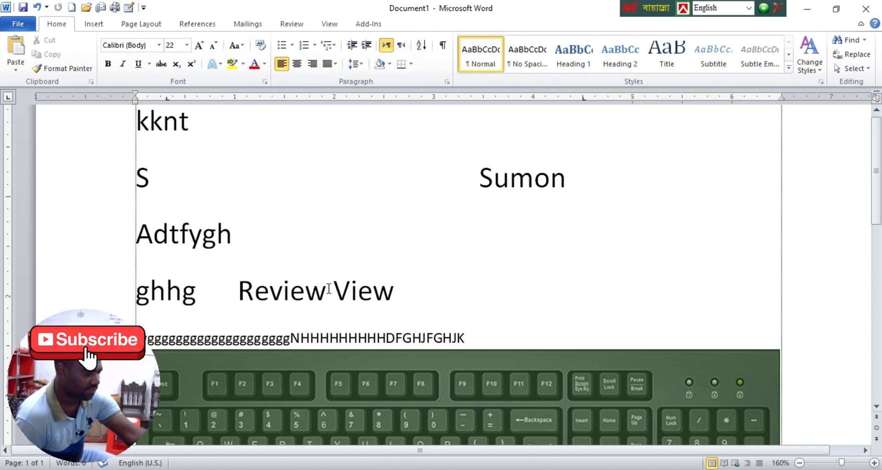
key("BackSpace")
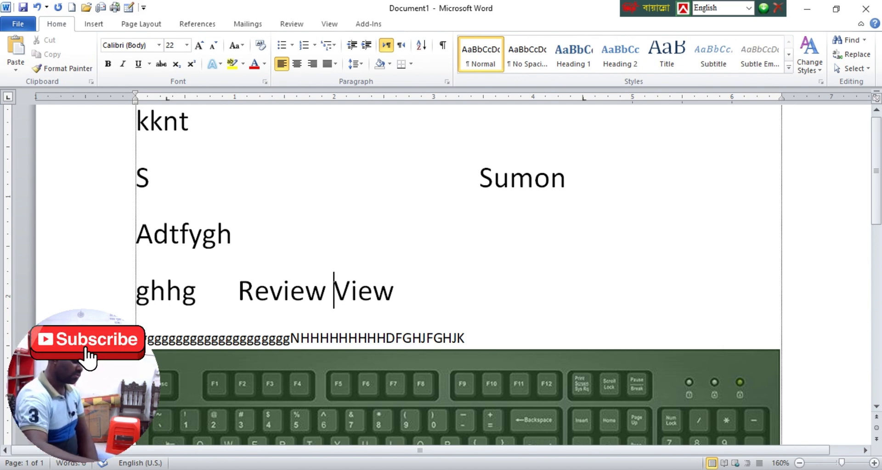
left_click(396, 290)
Add a period after the first name and insert four blank lines below that line.
left_click(572, 181)
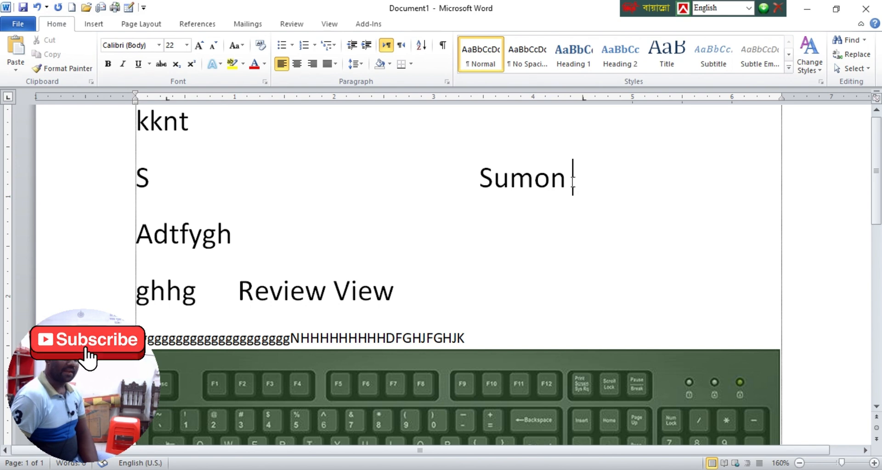
type(".")
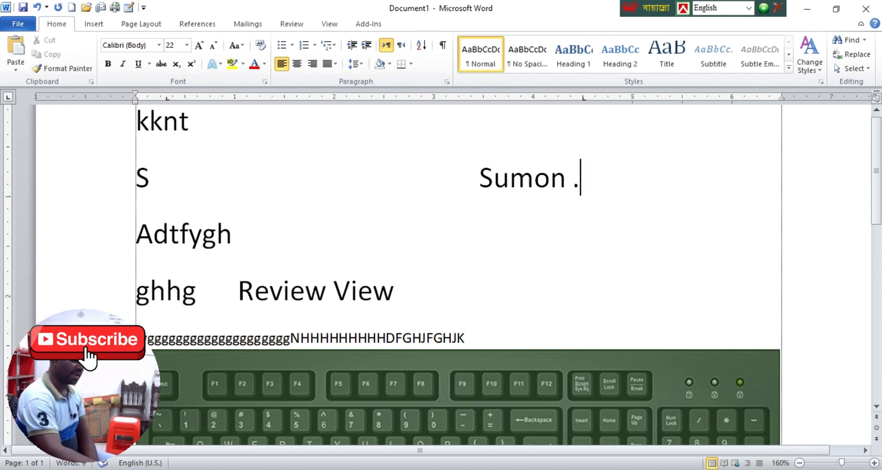
key("Return")
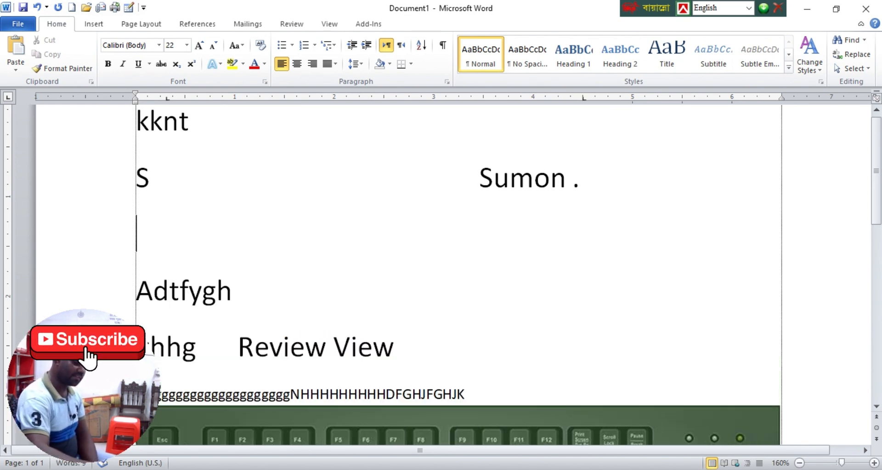
key("Return")
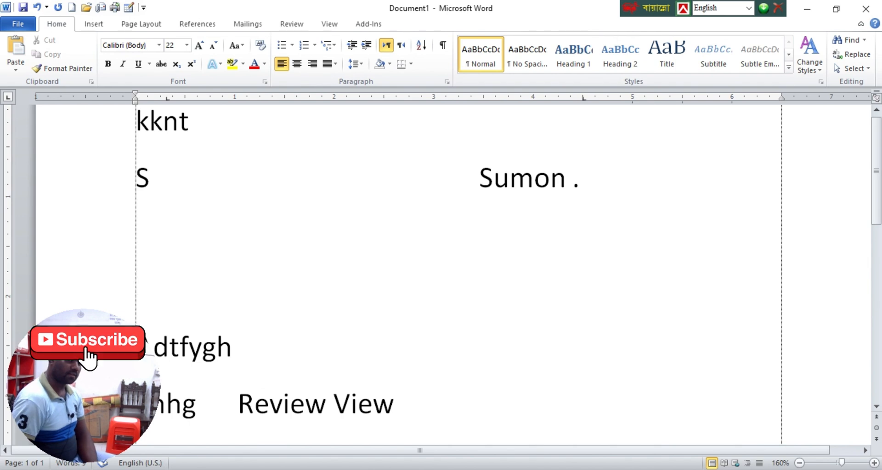
key("Return")
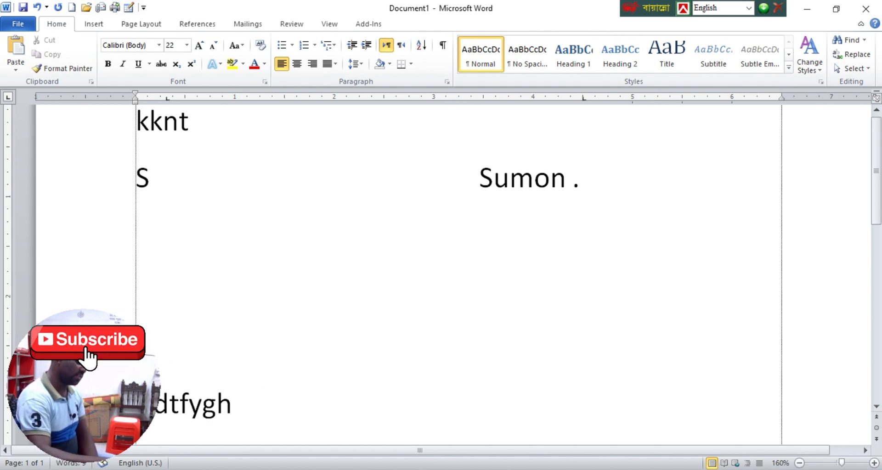
key("Return")
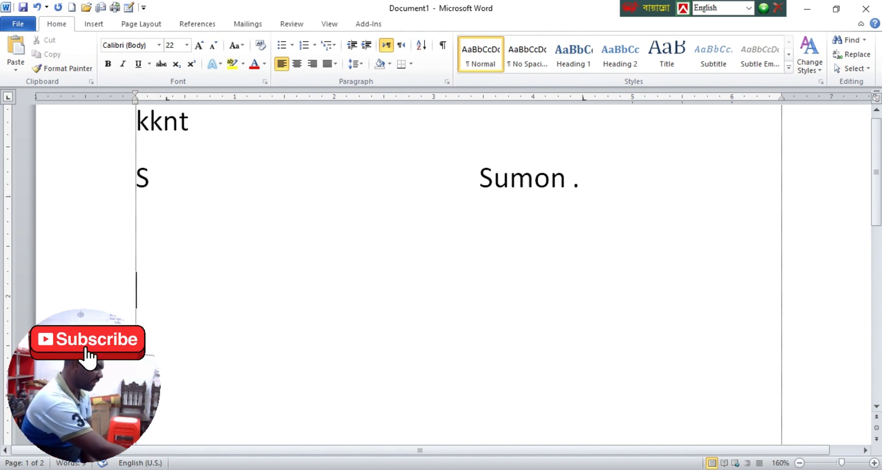
Open the Windows Start menu.
key("super")
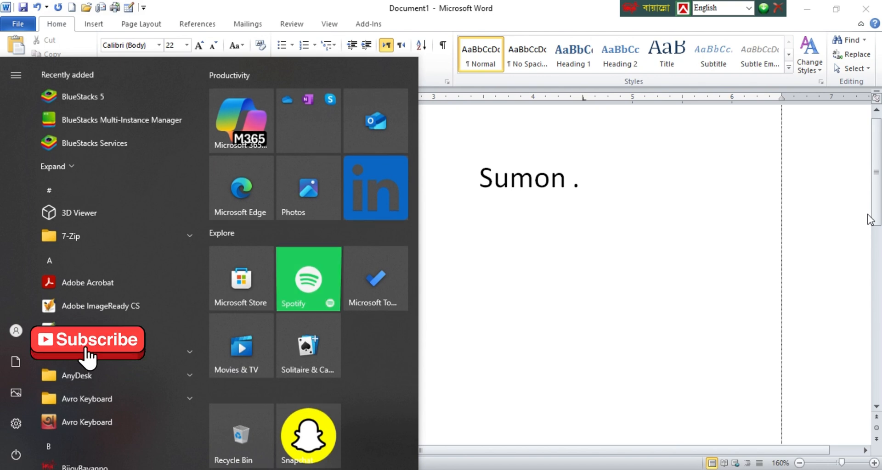